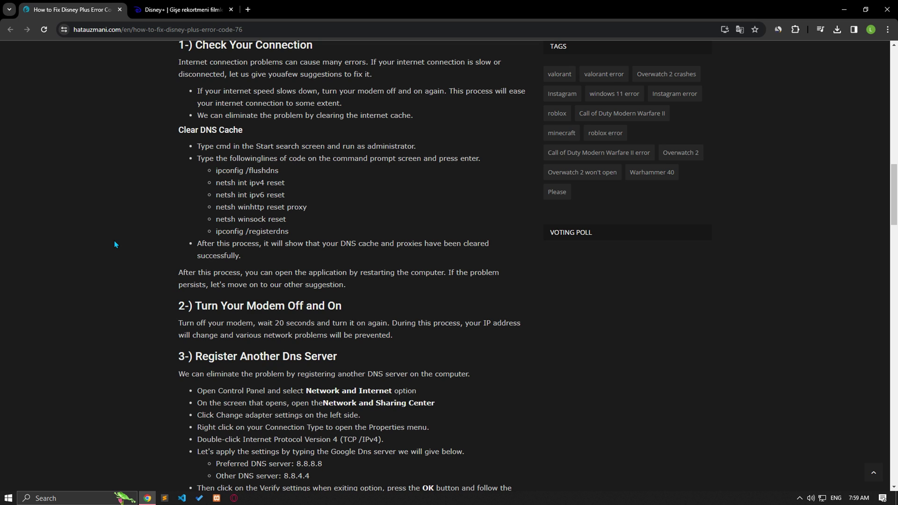
- Search 'cmd' and launch Command Prompt as administrator
{"action": "left_click", "coordinate": [79, 497]}
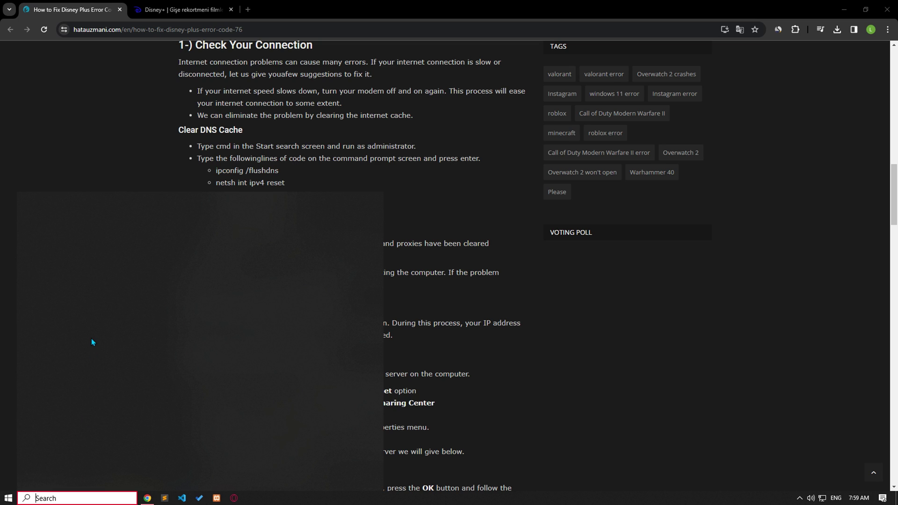
{"action": "type", "text": "cmd"}
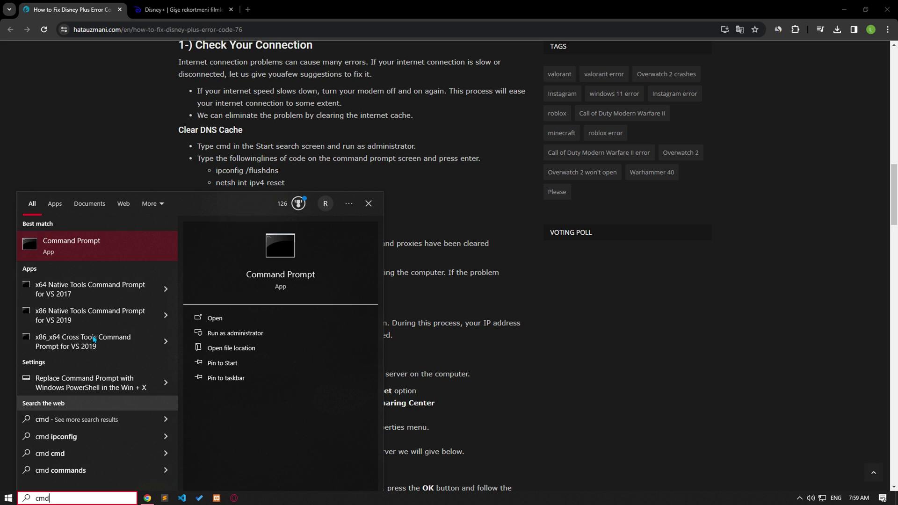
{"action": "left_click", "coordinate": [224, 334]}
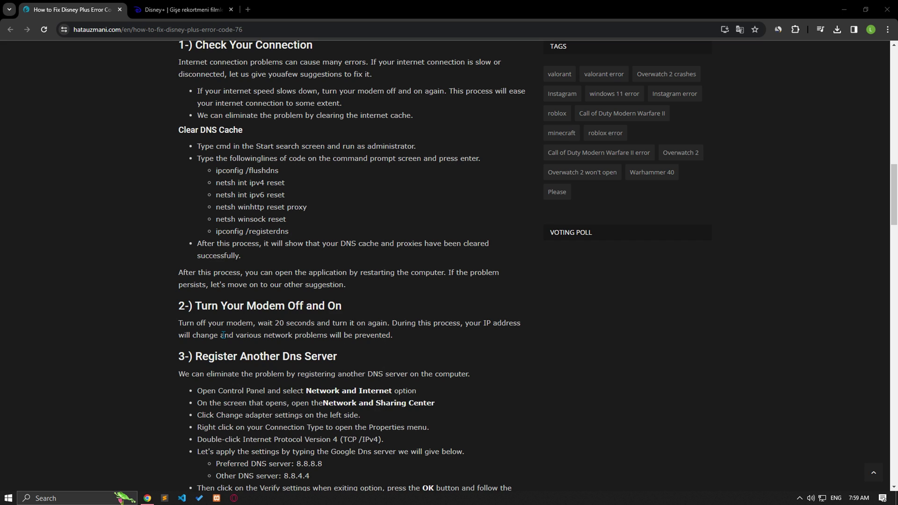
- Copy ipconfig /flushdns from the article and paste it at the admin prompt
{"action": "left_click_drag", "start_coordinate": [216, 170], "coordinate": [276, 173]}
{"action": "type", "text": "What is Disney Plus Error Code 76"}
{"action": "left_click_drag", "start_coordinate": [187, 14], "coordinate": [588, 115]}
{"action": "key", "text": "BackSpace"}
{"action": "key", "text": "BackSpace"}
{"action": "key", "text": "BackSpace"}
{"action": "key", "text": "BackSpace"}
{"action": "key", "text": "BackSpace"}
{"action": "key", "text": "BackSpace"}
{"action": "key", "text": "BackSpace"}
{"action": "key", "text": "BackSpace"}
{"action": "key", "text": "BackSpace"}
{"action": "key", "text": "BackSpace"}
{"action": "key", "text": "BackSpace"}
{"action": "key", "text": "BackSpace"}
{"action": "key", "text": "BackSpace"}
{"action": "key", "text": "BackSpace"}
{"action": "key", "text": "BackSpace"}
{"action": "key", "text": "BackSpace"}
{"action": "key", "text": "BackSpace"}
{"action": "key", "text": "BackSpace"}
{"action": "key", "text": "BackSpace"}
{"action": "key", "text": "BackSpace"}
{"action": "right_click", "coordinate": [259, 174]}
{"action": "left_click", "coordinate": [282, 181]}
{"action": "key", "text": "alt+Tab"}
{"action": "key", "text": "ctrl+v"}
- Run ipconfig /flushdns and netsh int ipv4 reset in Command Prompt
{"action": "left_click", "coordinate": [260, 183]}
{"action": "triple_click", "coordinate": [260, 183]}
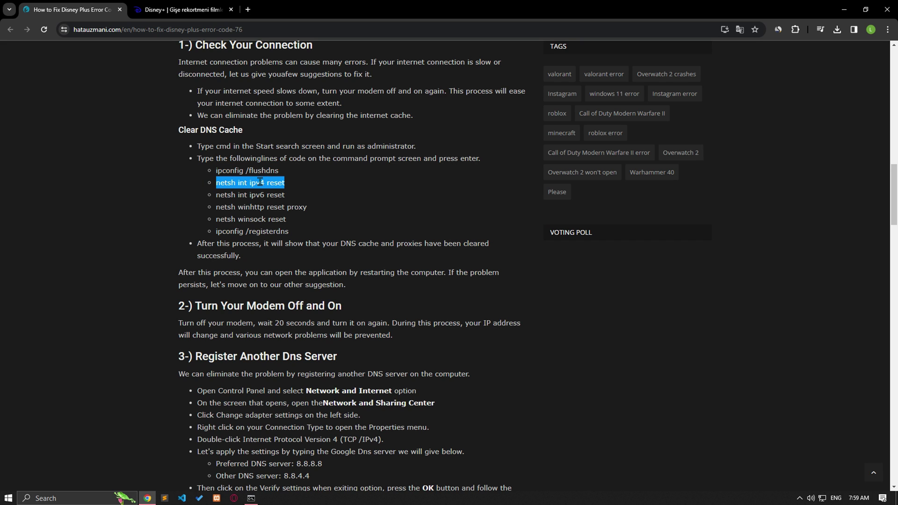
{"action": "key", "text": "alt+Tab"}
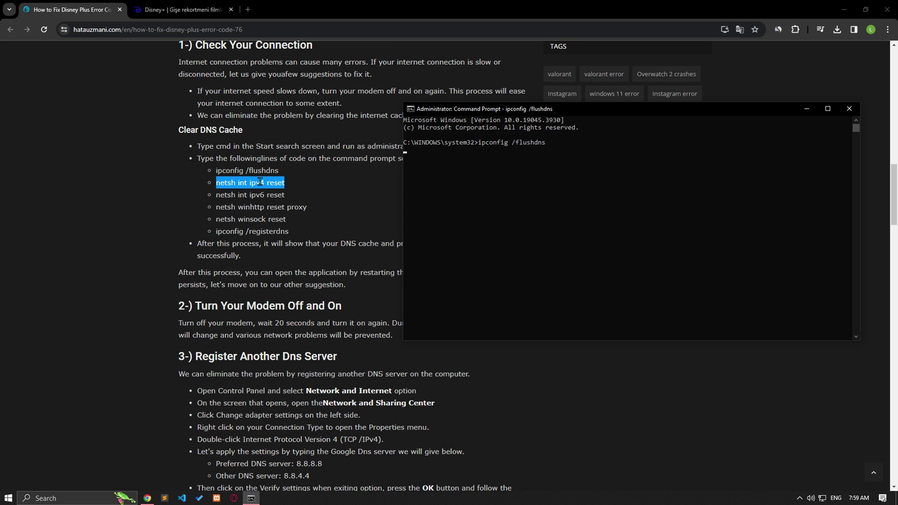
{"action": "key", "text": "Return"}
{"action": "key", "text": "ctrl+v"}
{"action": "key", "text": "Return"}
- Copy the netsh int ipv6 reset and netsh winhttp reset proxy commands and run the proxy reset
{"action": "triple_click", "coordinate": [273, 196]}
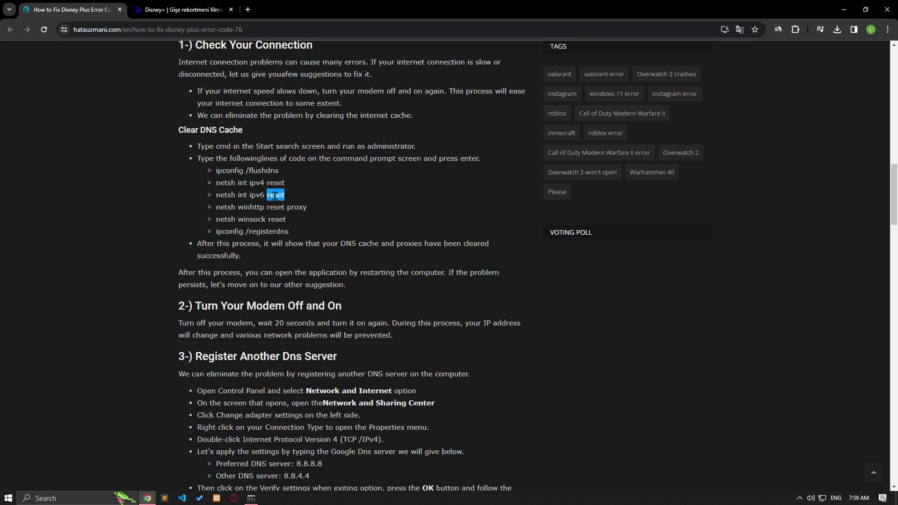
{"action": "right_click", "coordinate": [273, 195]}
{"action": "left_click", "coordinate": [304, 204]}
{"action": "key", "text": "alt+Tab"}
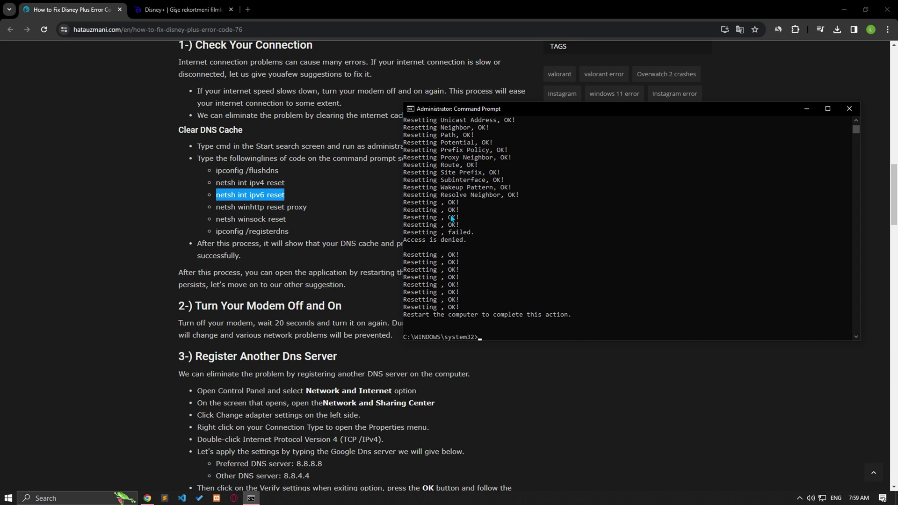
{"action": "triple_click", "coordinate": [275, 209]}
{"action": "right_click", "coordinate": [277, 213]}
{"action": "left_click", "coordinate": [304, 219]}
{"action": "key", "text": "alt+Tab"}
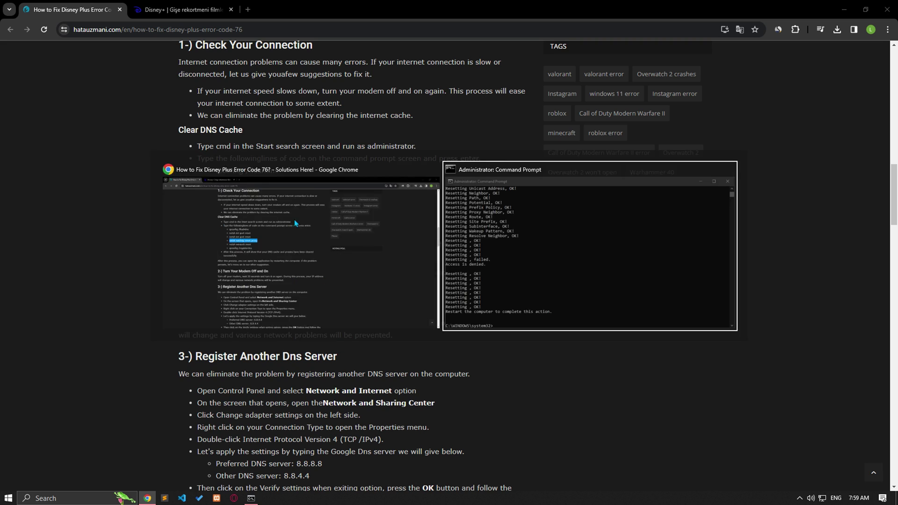
{"action": "key", "text": "ctrl+v"}
{"action": "key", "text": "Return"}
- Copy netsh winsock reset from the article and run it
{"action": "key", "text": "alt+Tab"}
{"action": "double_click", "coordinate": [231, 220]}
{"action": "left_click", "coordinate": [231, 219]}
{"action": "right_click", "coordinate": [230, 220]}
{"action": "left_click", "coordinate": [257, 228]}
{"action": "key", "text": "alt+Tab"}
{"action": "key", "text": "ctrl+v"}
{"action": "key", "text": "Return"}
- Run ipconfig /registerdns, then close Command Prompt
{"action": "triple_click", "coordinate": [262, 231]}
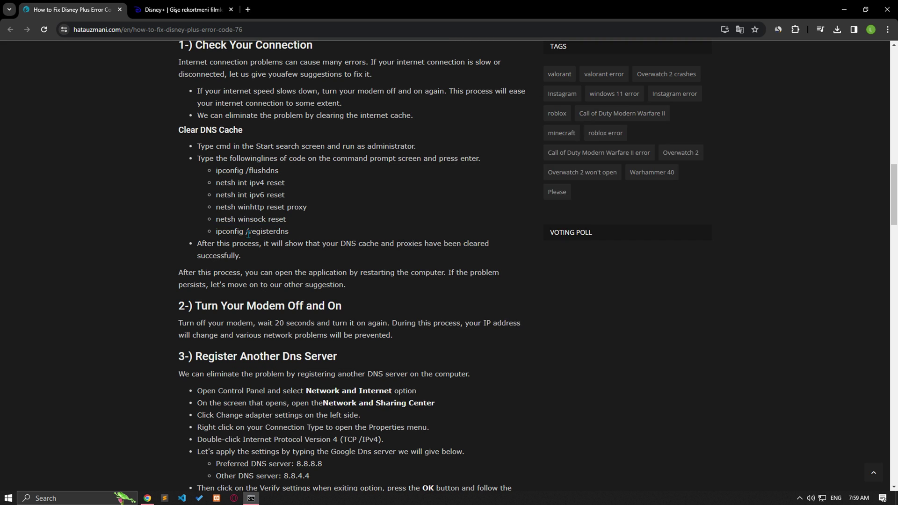
{"action": "right_click", "coordinate": [236, 233]}
{"action": "left_click", "coordinate": [262, 242]}
{"action": "key", "text": "alt+Tab"}
{"action": "key", "text": "ctrl+v"}
{"action": "key", "text": "Return"}
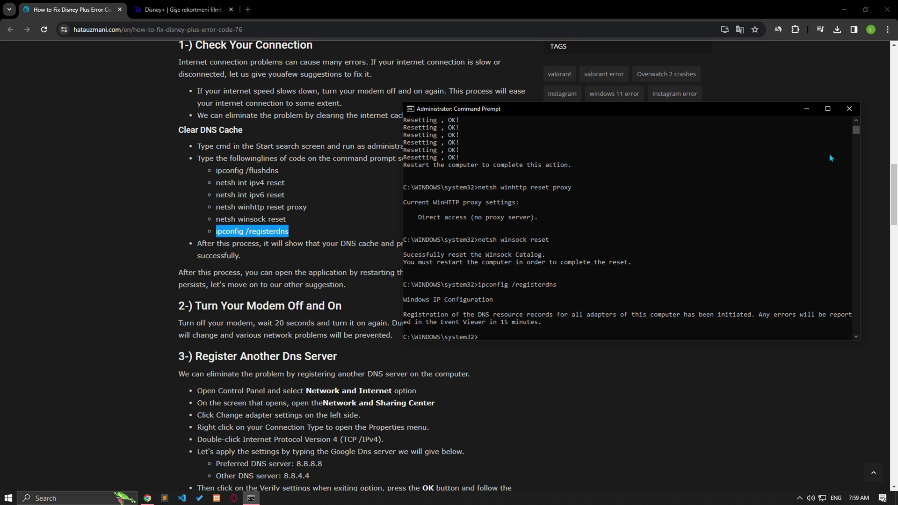
{"action": "left_click", "coordinate": [846, 116]}
- Restart the PC from the Start menu's power options
{"action": "left_click", "coordinate": [8, 499]}
{"action": "left_click", "coordinate": [12, 480]}
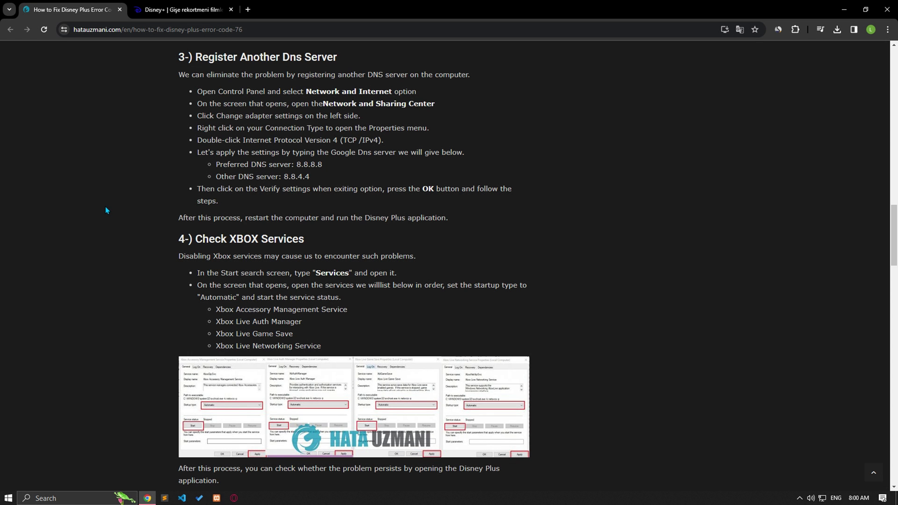
- Reach the Ethernet connection's properties via Control Panel's Network and Sharing Center
{"action": "left_click", "coordinate": [51, 499]}
{"action": "type", "text": "c"}
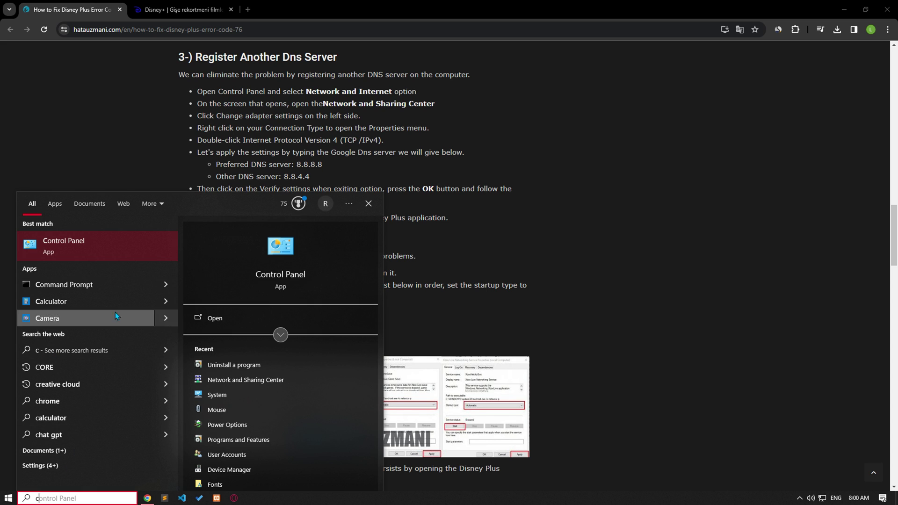
{"action": "left_click", "coordinate": [77, 244]}
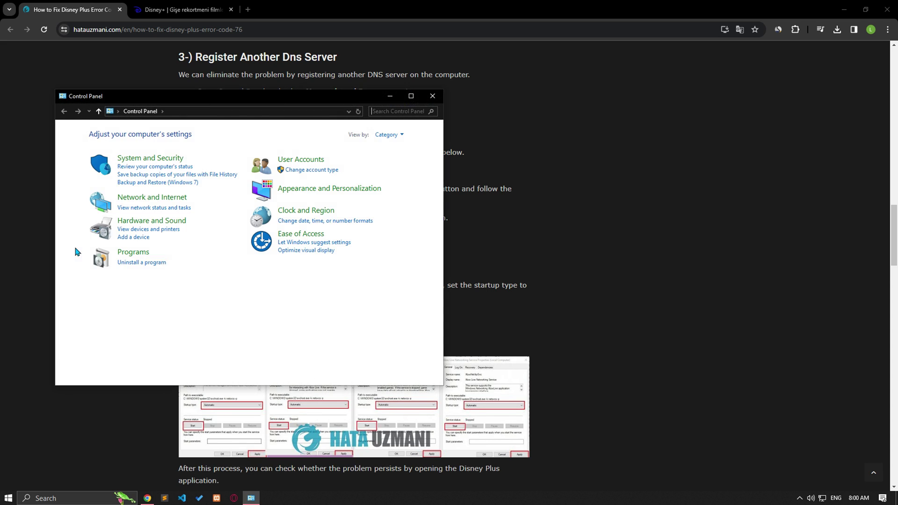
{"action": "left_click", "coordinate": [155, 197]}
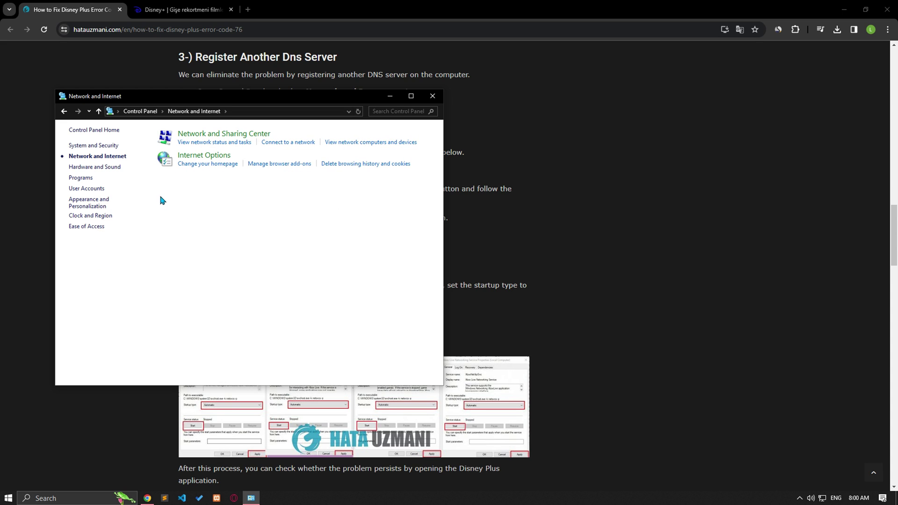
{"action": "left_click", "coordinate": [221, 135]}
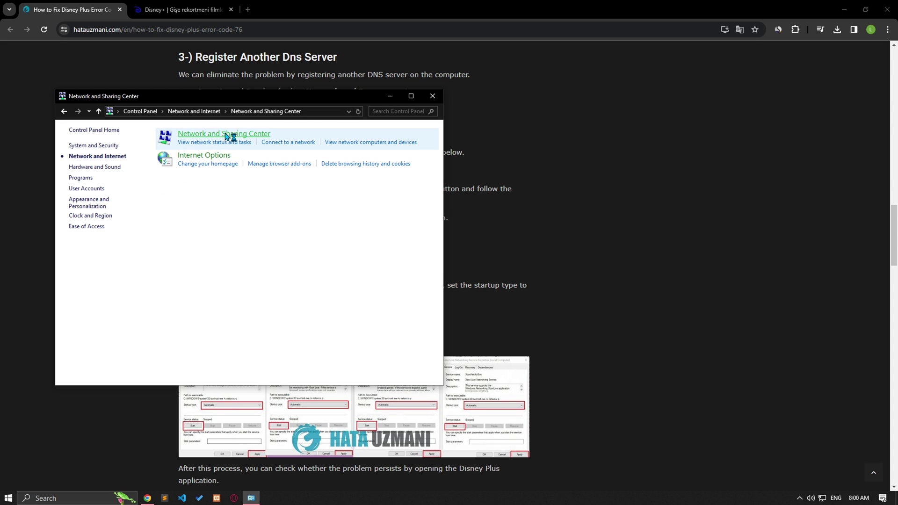
{"action": "left_click", "coordinate": [360, 166]}
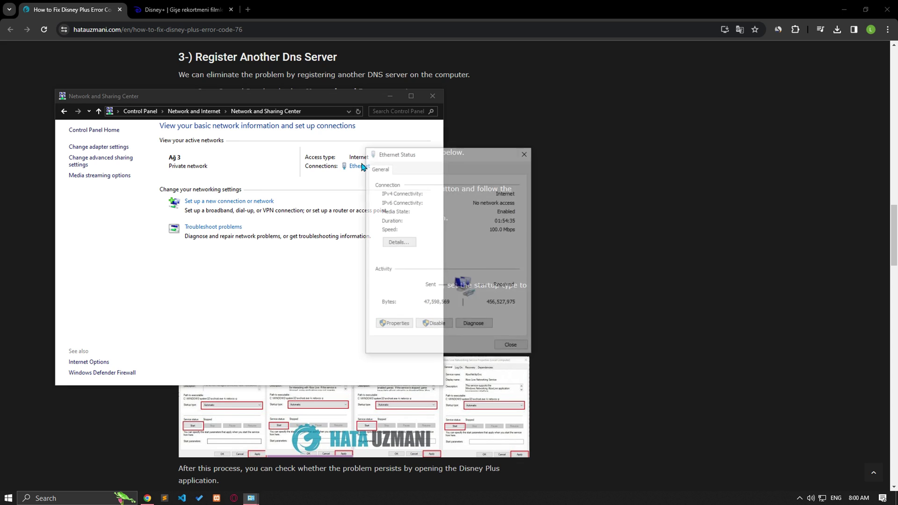
{"action": "left_click", "coordinate": [409, 327]}
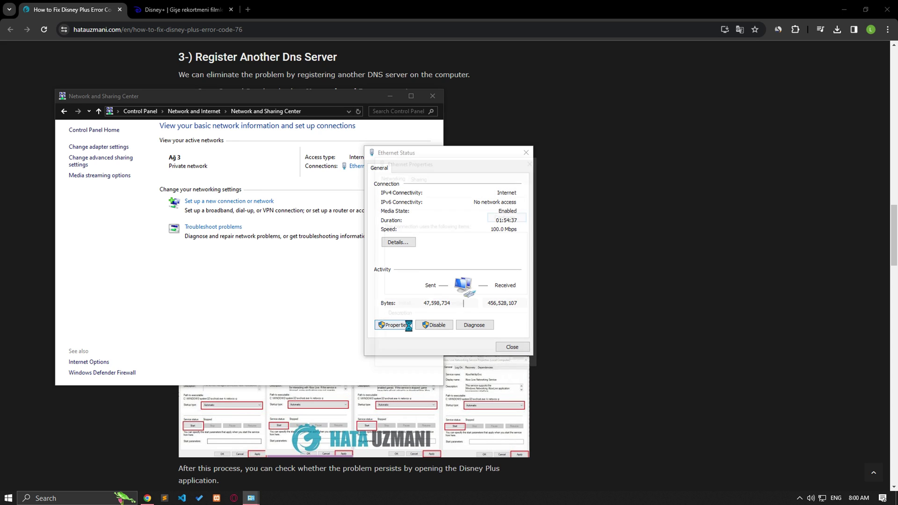
- Set IPv4 DNS servers to 8.8.8.8 and 8.8.4.4 and save the changes
{"action": "double_click", "coordinate": [462, 269]}
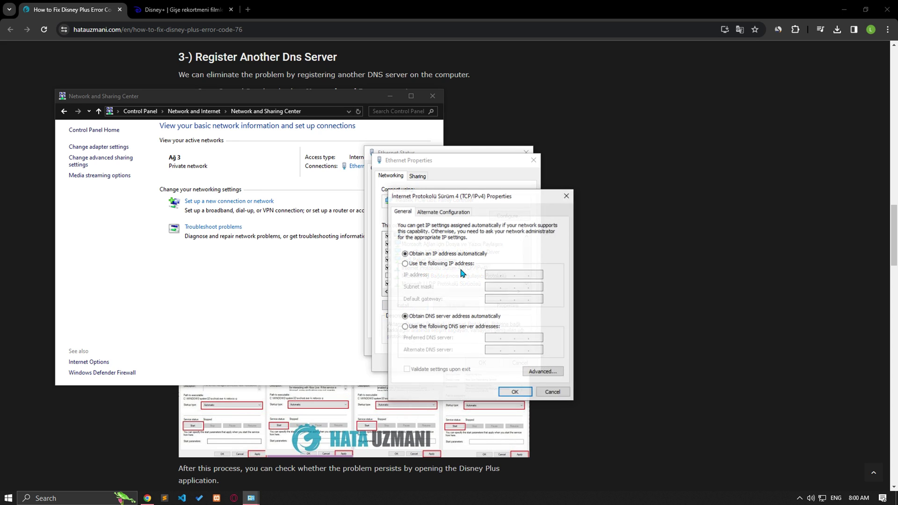
{"action": "left_click", "coordinate": [423, 326]}
{"action": "left_click", "coordinate": [500, 337]}
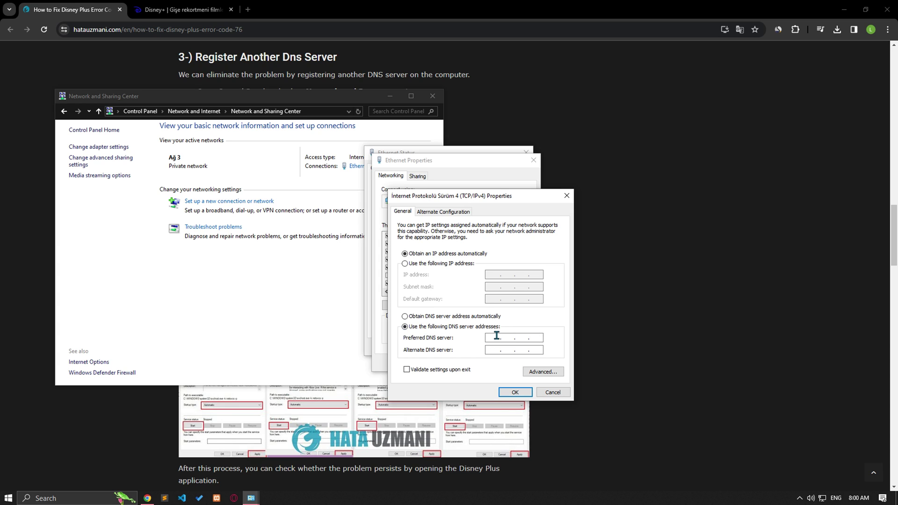
{"action": "type", "text": "8.8.8.8"}
{"action": "type", "text": "8.8.4"}
{"action": "type", "text": ".4"}
{"action": "left_click", "coordinate": [515, 392]}
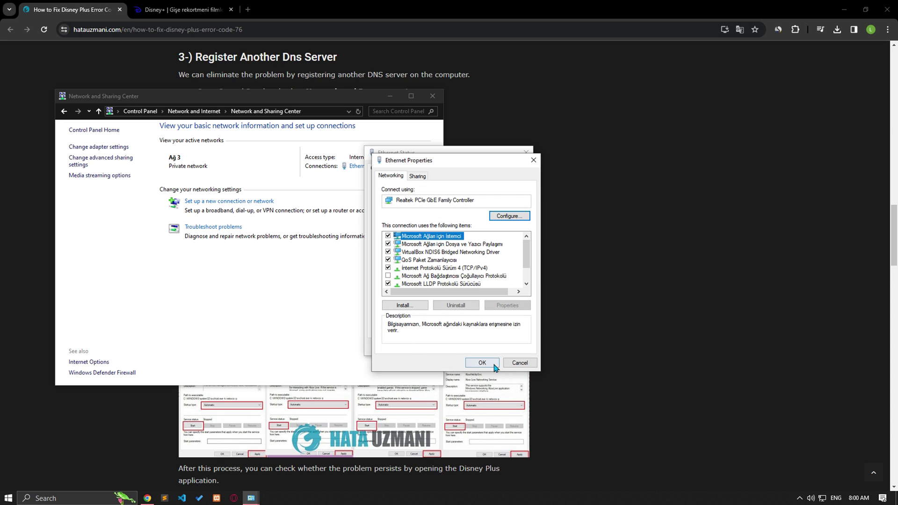
{"action": "left_click", "coordinate": [484, 364]}
- Close the network windows, scroll the guide to Xbox services, and search 'services'
{"action": "left_click", "coordinate": [512, 347]}
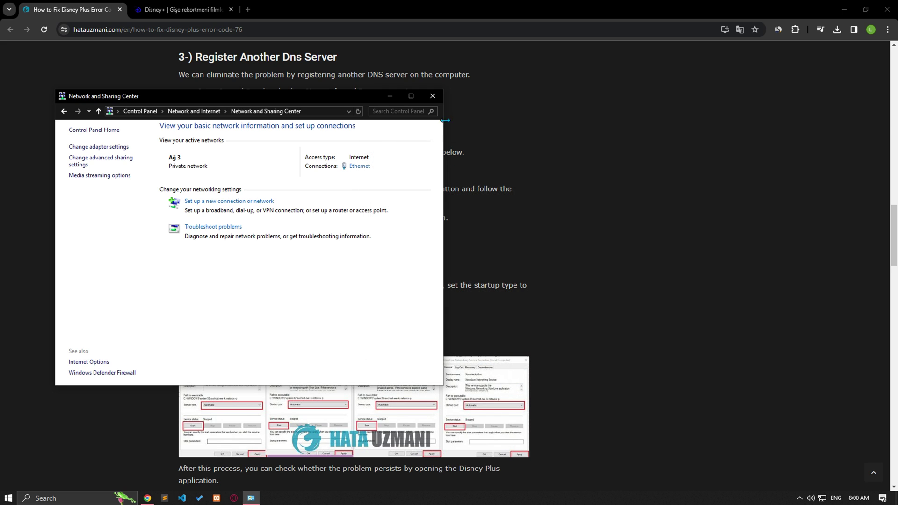
{"action": "left_click", "coordinate": [434, 97]}
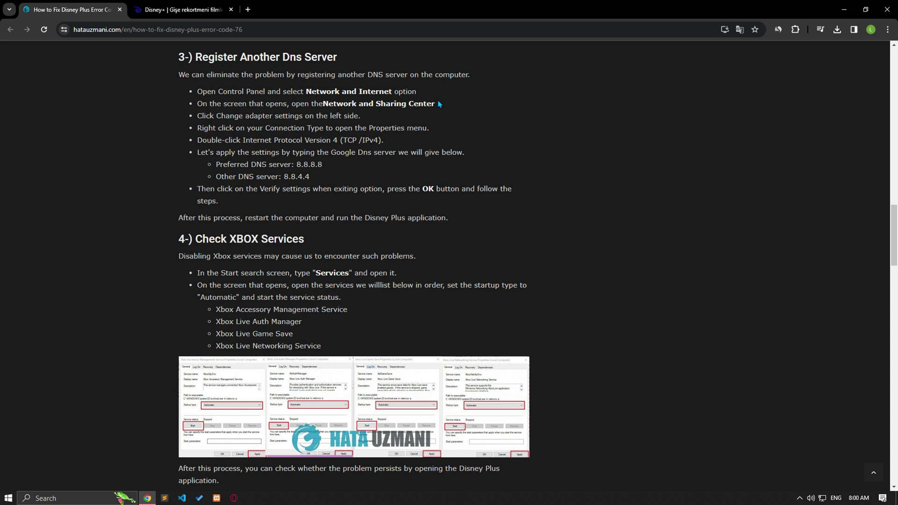
{"action": "scroll", "coordinate": [107, 209], "scroll_direction": "down", "scroll_amount": 3}
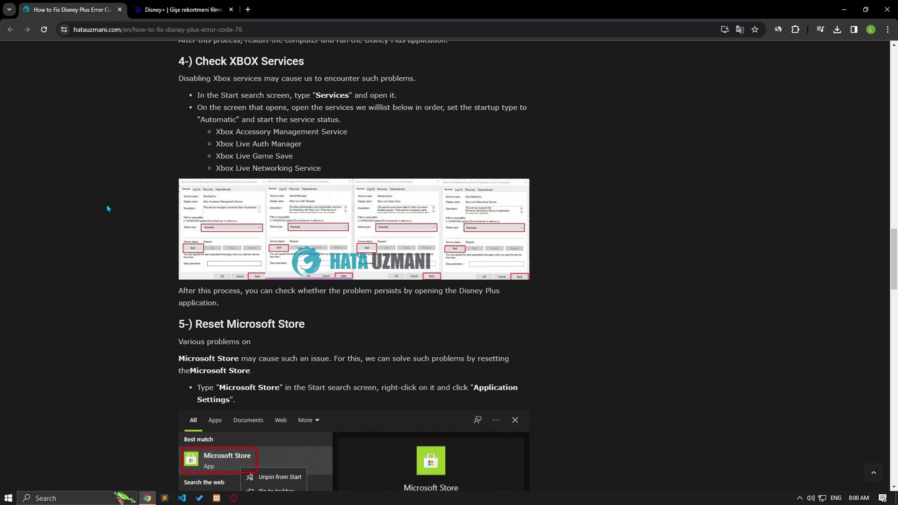
{"action": "left_click", "coordinate": [81, 500]}
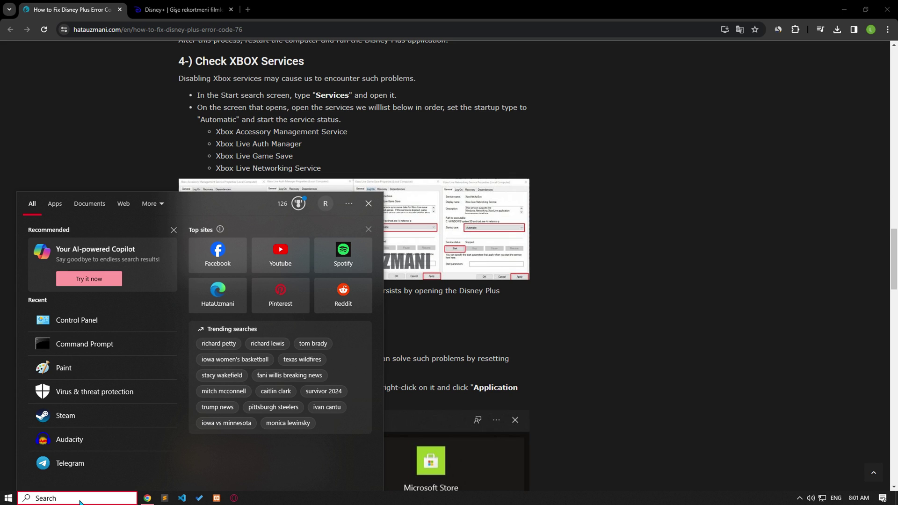
{"action": "type", "text": "services"}
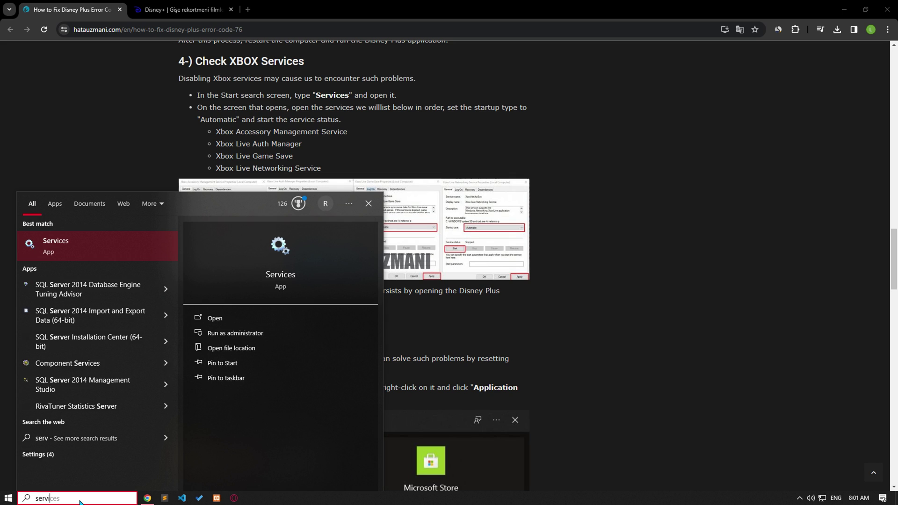
- Open Services and set Xbox Accessory Management Service startup to Automatic
{"action": "left_click", "coordinate": [74, 244]}
{"action": "left_click", "coordinate": [265, 250]}
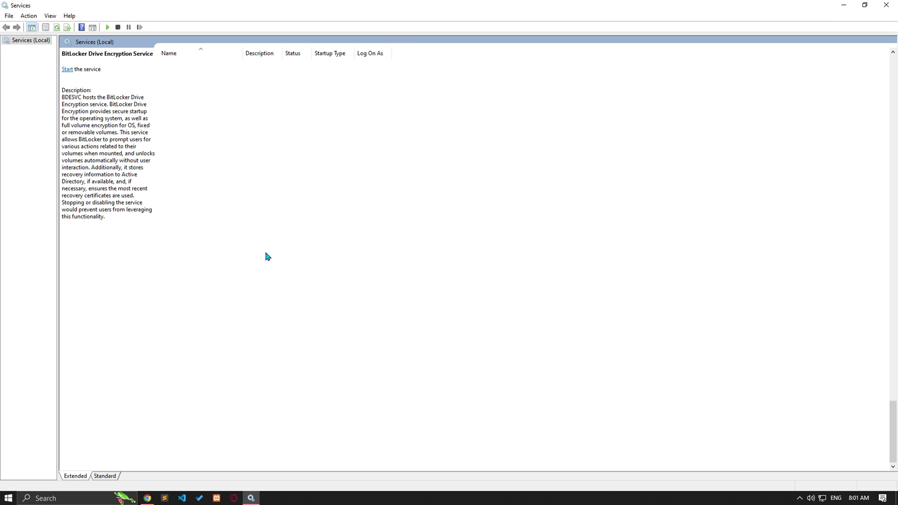
{"action": "key", "text": "x"}
{"action": "double_click", "coordinate": [203, 428]}
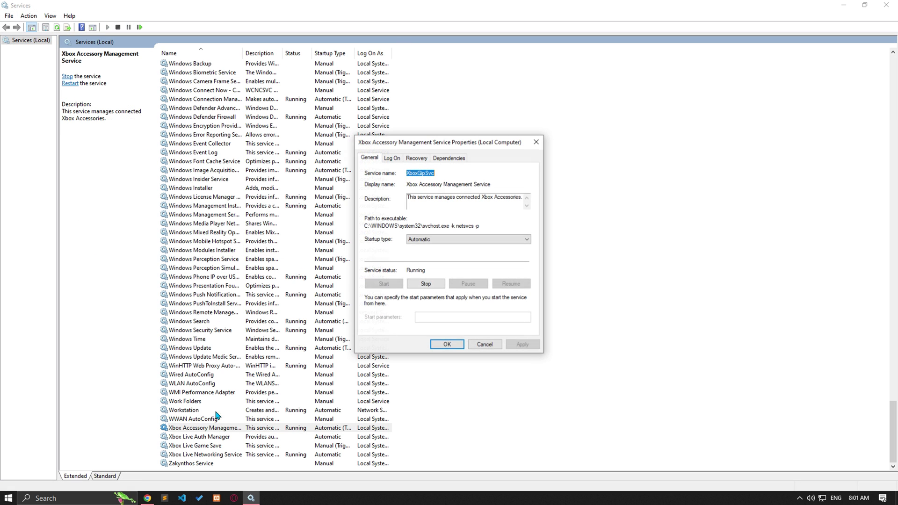
{"action": "left_click", "coordinate": [422, 240]}
{"action": "left_click", "coordinate": [419, 254]}
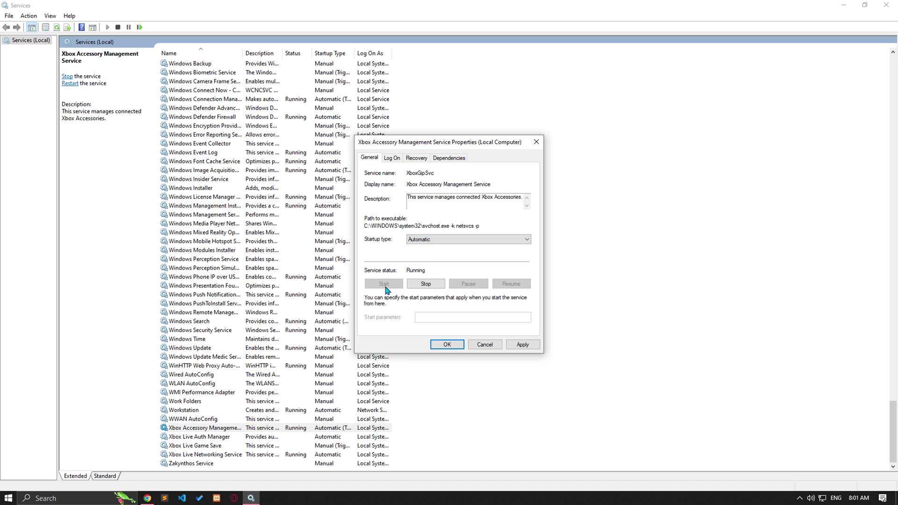
{"action": "left_click", "coordinate": [522, 344]}
{"action": "left_click", "coordinate": [446, 345]}
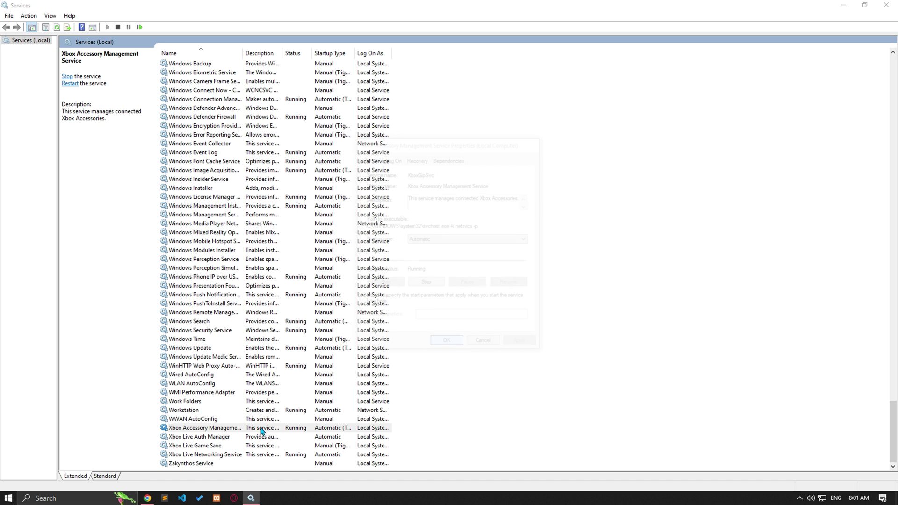
- Set Xbox Live Auth Manager to Automatic and start it
{"action": "double_click", "coordinate": [210, 437]}
{"action": "left_click", "coordinate": [452, 240]}
{"action": "left_click", "coordinate": [431, 247]}
{"action": "left_click", "coordinate": [423, 240]}
{"action": "left_click", "coordinate": [423, 255]}
{"action": "left_click", "coordinate": [399, 284]}
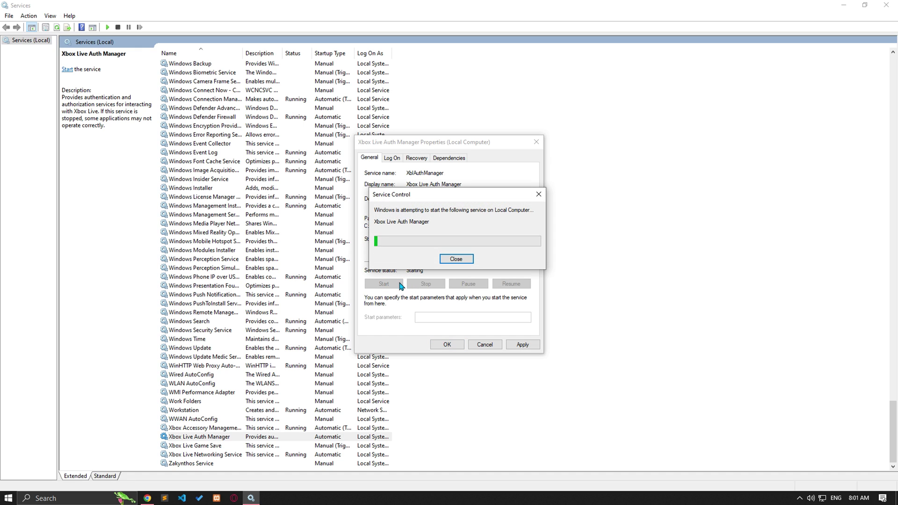
{"action": "left_click", "coordinate": [523, 345]}
{"action": "left_click", "coordinate": [449, 344]}
- Set Xbox Live Game Save to Automatic and start it
{"action": "double_click", "coordinate": [213, 446]}
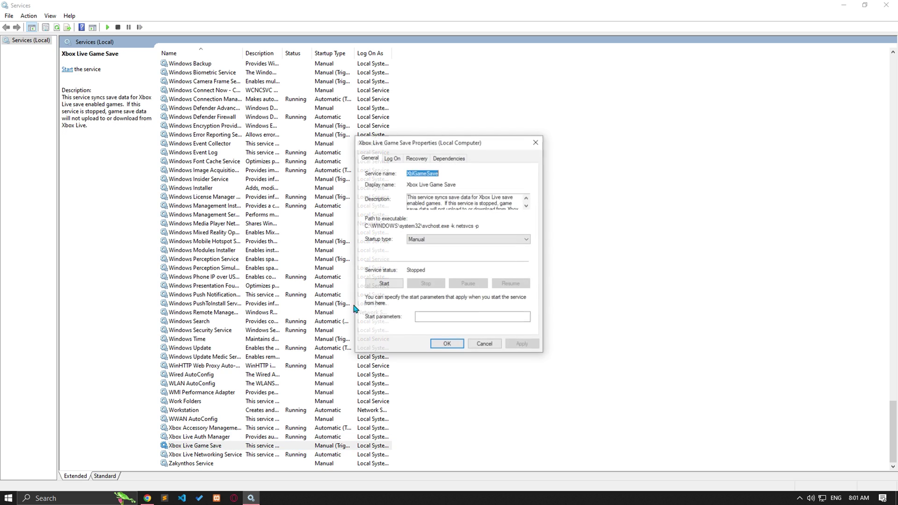
{"action": "left_click", "coordinate": [468, 240]}
{"action": "left_click", "coordinate": [426, 256]}
{"action": "left_click", "coordinate": [398, 283]}
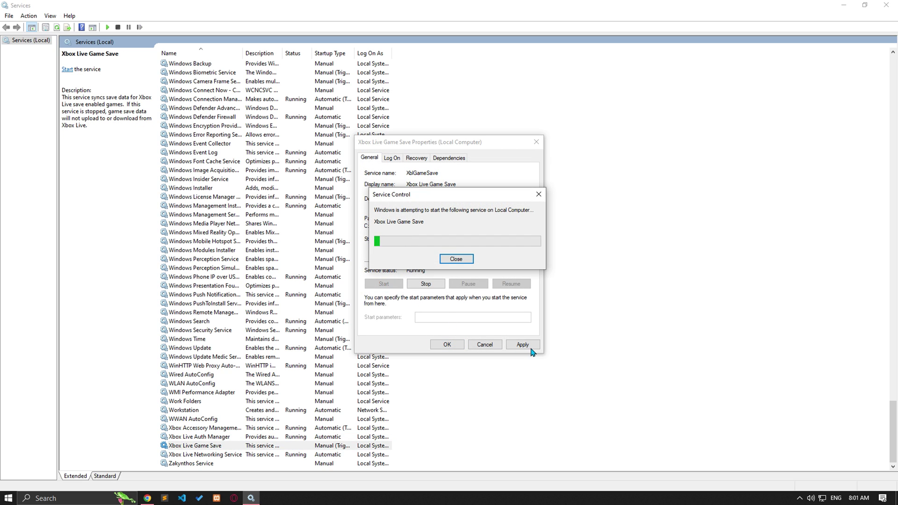
{"action": "left_click", "coordinate": [524, 344]}
{"action": "left_click", "coordinate": [448, 345]}
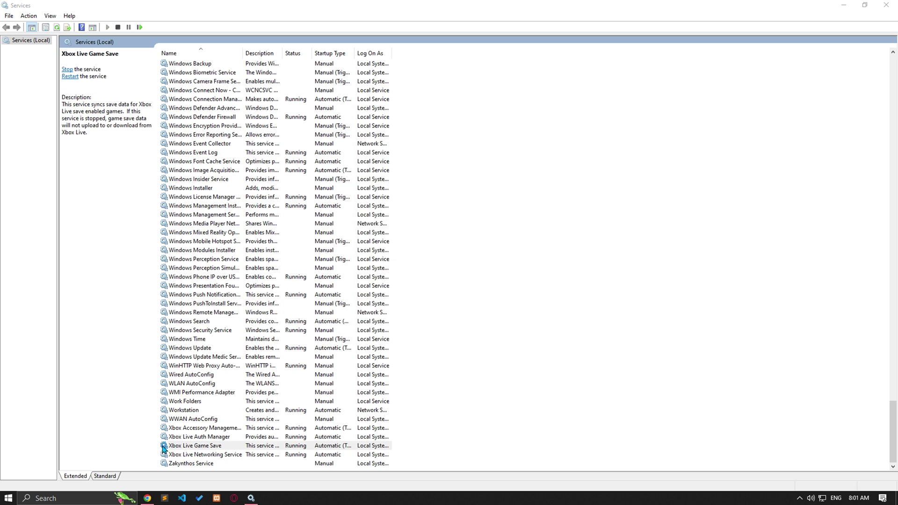
- Set Xbox Live Networking Service startup to Automatic and apply
{"action": "double_click", "coordinate": [206, 454]}
{"action": "left_click", "coordinate": [438, 240]}
{"action": "left_click", "coordinate": [426, 256]}
{"action": "left_click", "coordinate": [519, 346]}
{"action": "left_click", "coordinate": [449, 344]}
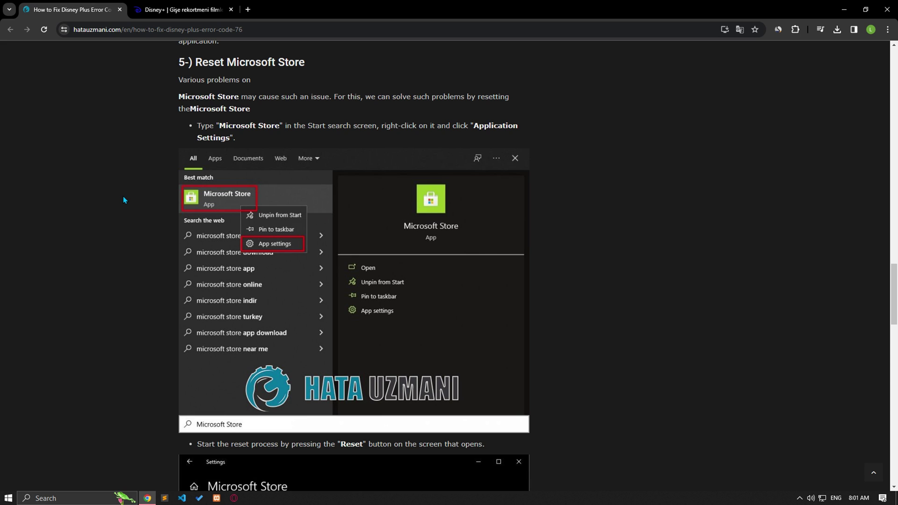
- Search 'mic' and open Microsoft Store's App settings from its context menu
{"action": "left_click", "coordinate": [77, 499]}
{"action": "type", "text": "mic"}
{"action": "right_click", "coordinate": [87, 252]}
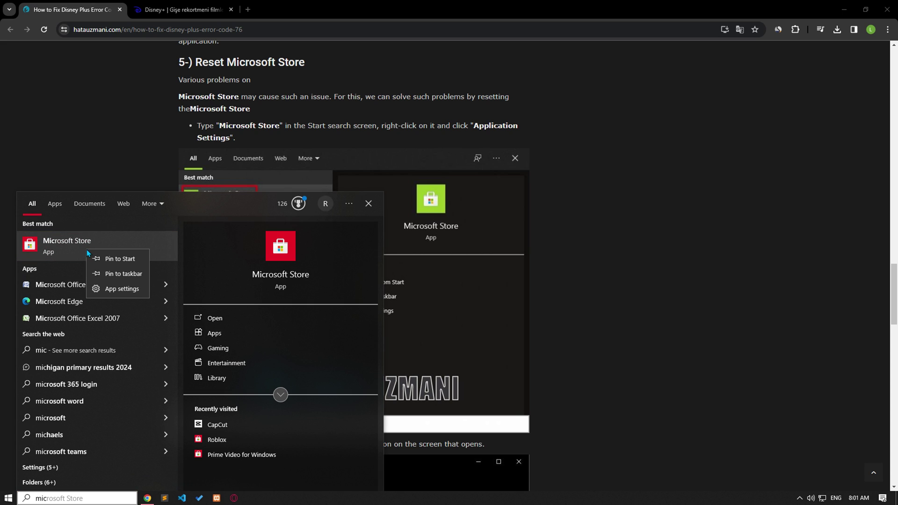
{"action": "left_click", "coordinate": [123, 289]}
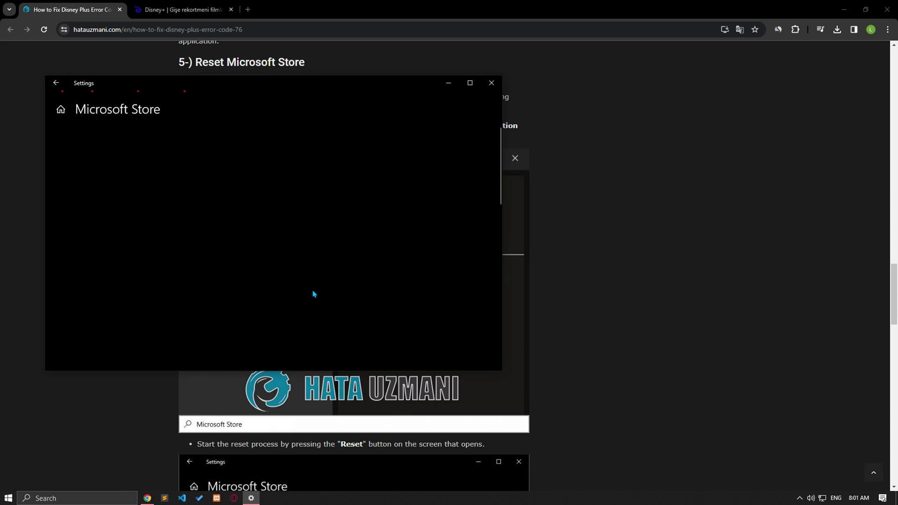
- Repair Microsoft Store, then reset it and confirm the data deletion
{"action": "scroll", "coordinate": [249, 294], "scroll_direction": "down", "scroll_amount": 8}
{"action": "scroll", "coordinate": [313, 294], "scroll_direction": "down", "scroll_amount": 3}
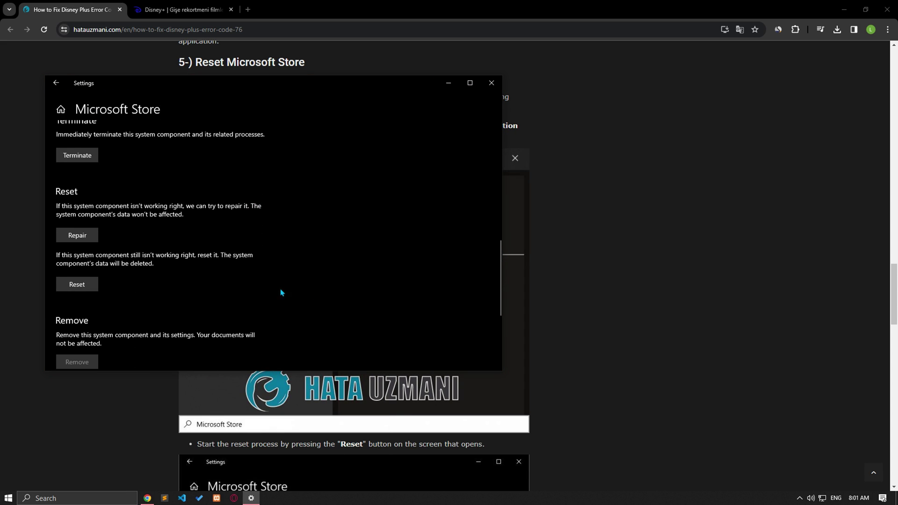
{"action": "left_click", "coordinate": [78, 236]}
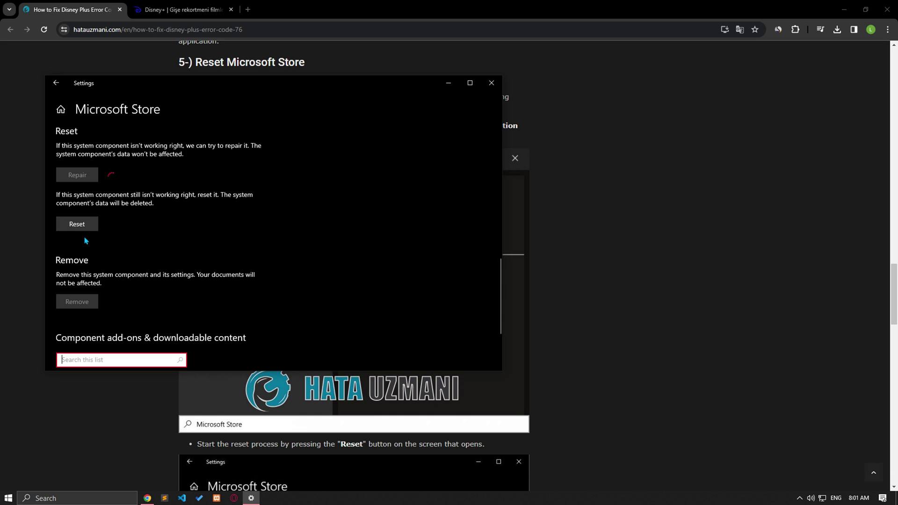
{"action": "left_click", "coordinate": [77, 224]}
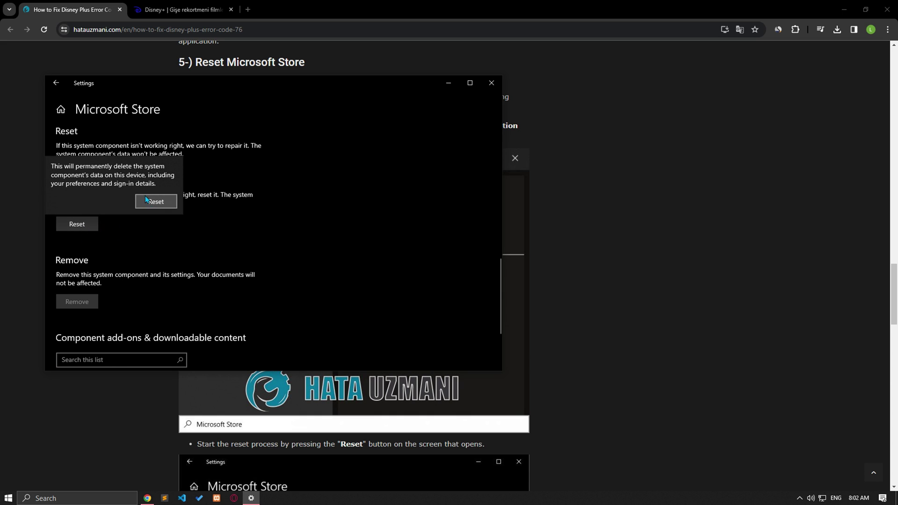
{"action": "left_click", "coordinate": [154, 204]}
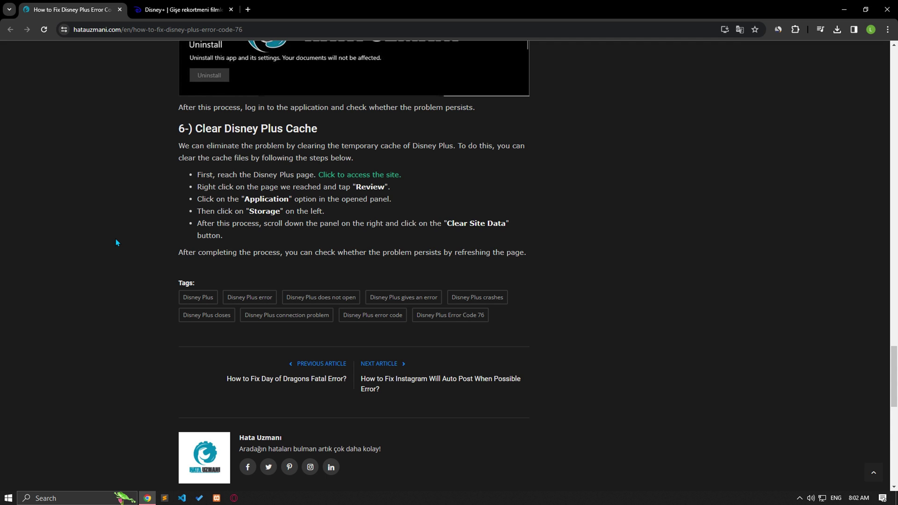
- Check the article's cache-clearing steps and switch to the Disney+ tab
{"action": "left_click", "coordinate": [178, 9]}
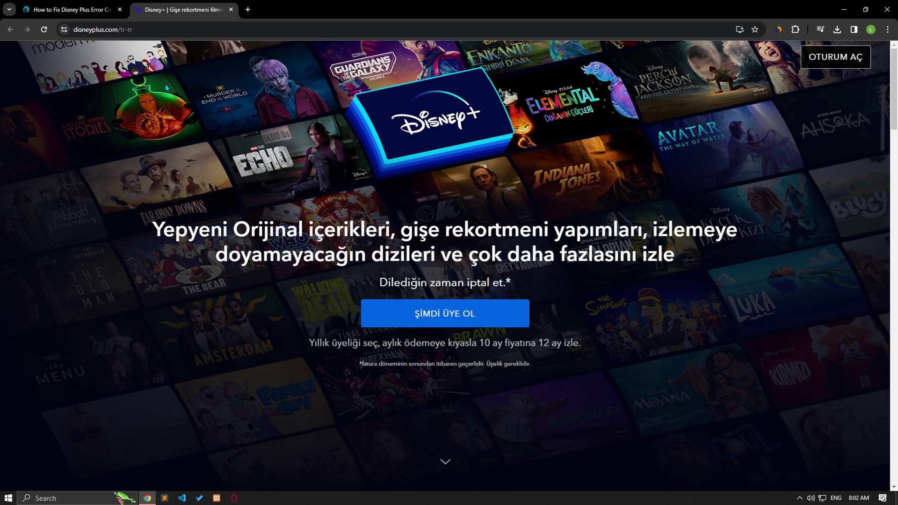
{"action": "left_click", "coordinate": [70, 10]}
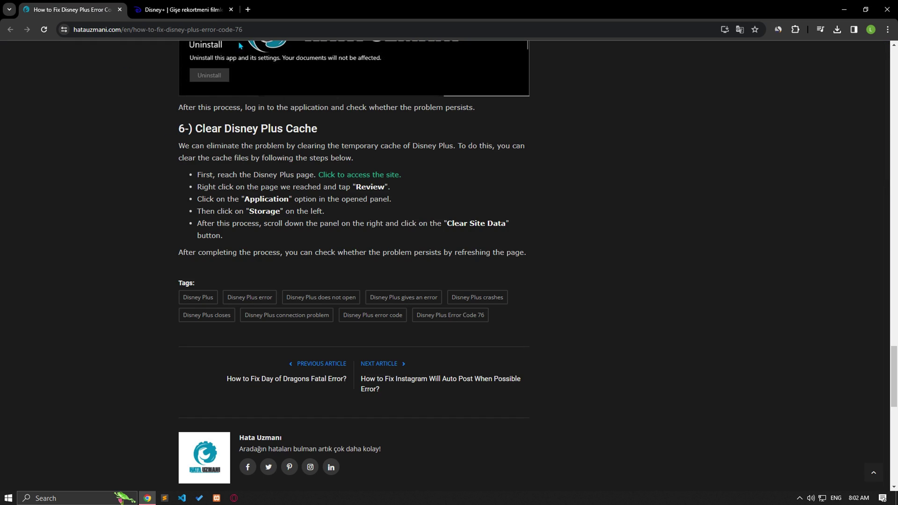
{"action": "left_click", "coordinate": [197, 9]}
- Inspect the Disney+ page, clear its site data under Application storage, and reload it
{"action": "right_click", "coordinate": [219, 132]}
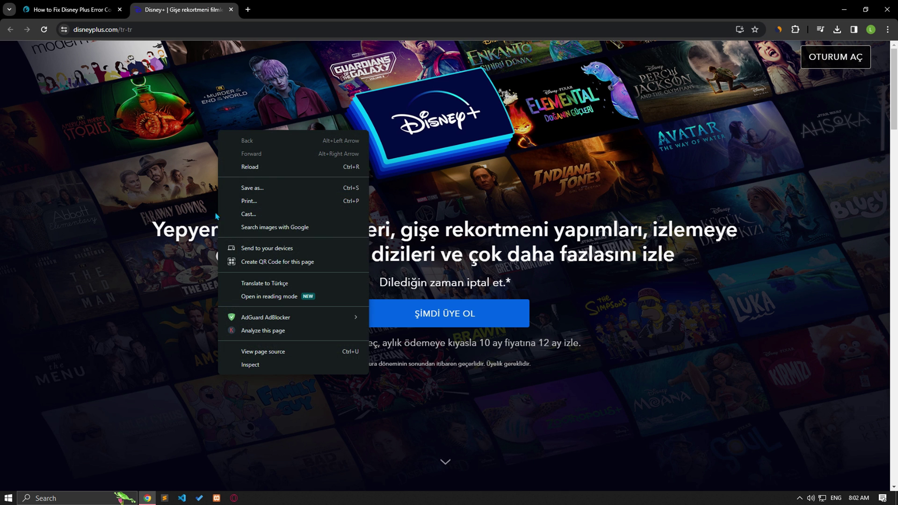
{"action": "left_click", "coordinate": [257, 364]}
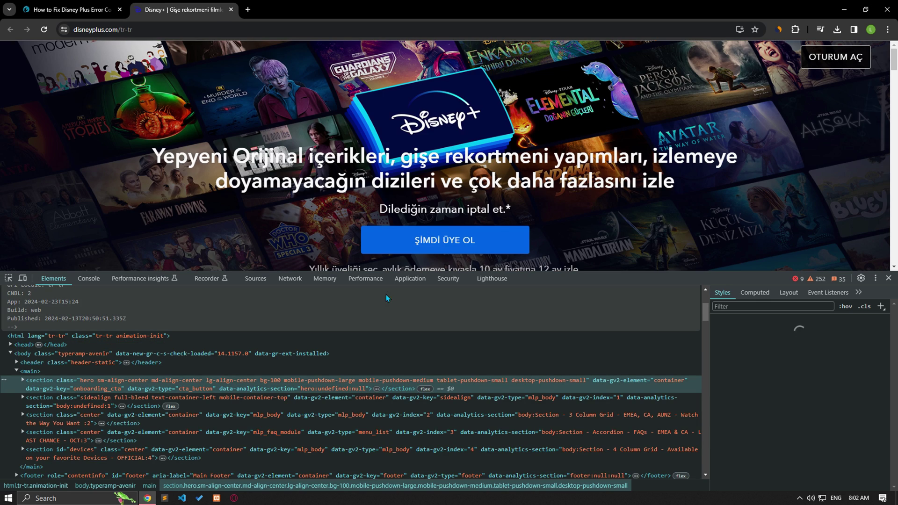
{"action": "left_click", "coordinate": [401, 280]}
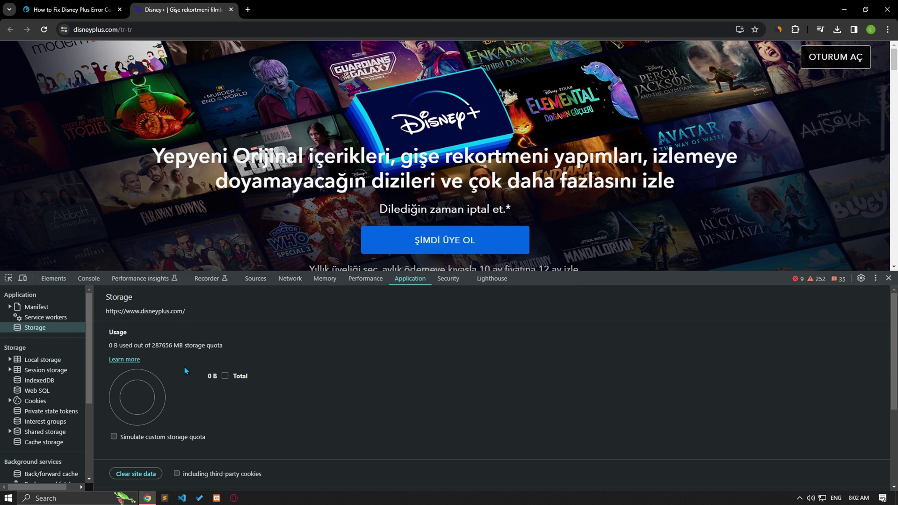
{"action": "scroll", "coordinate": [189, 373], "scroll_direction": "down", "scroll_amount": 1}
{"action": "left_click", "coordinate": [135, 427]}
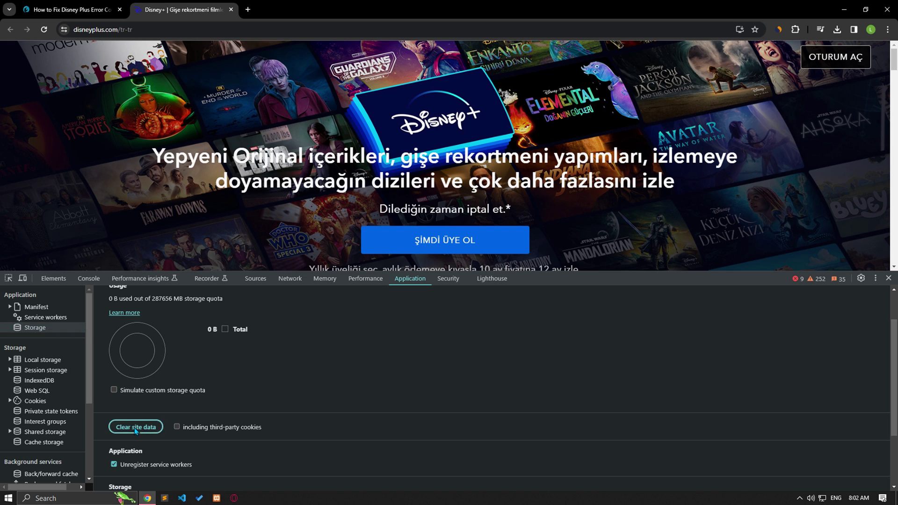
{"action": "left_click", "coordinate": [38, 32]}
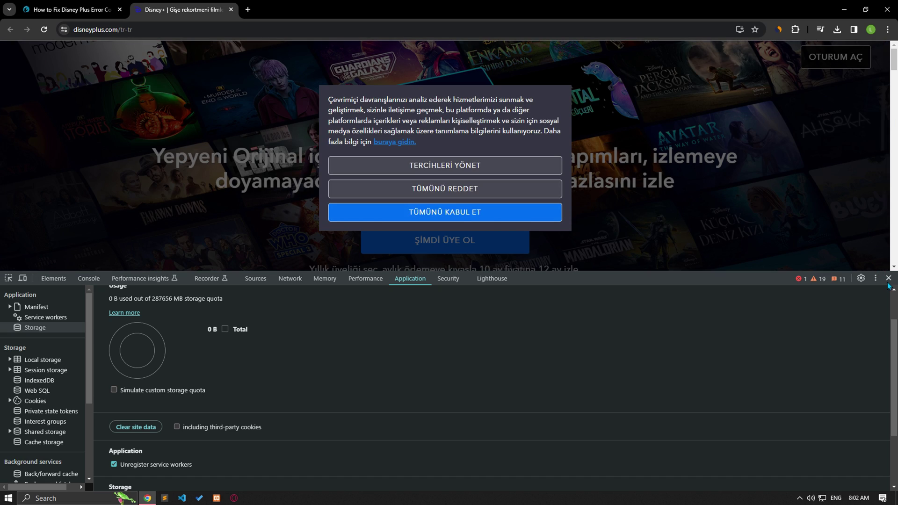
- Close the DevTools panel, returning Chrome to the Disney Plus Error Code 76 fix guide
{"action": "left_click", "coordinate": [889, 281]}
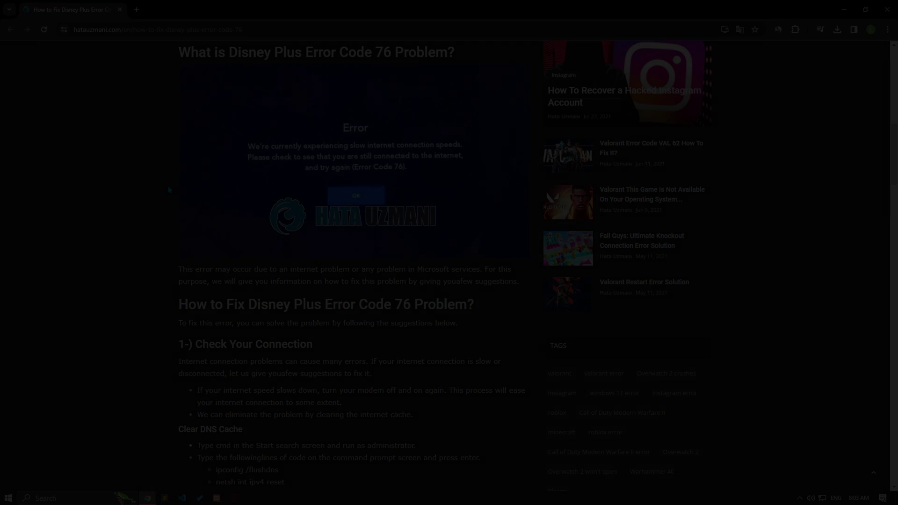